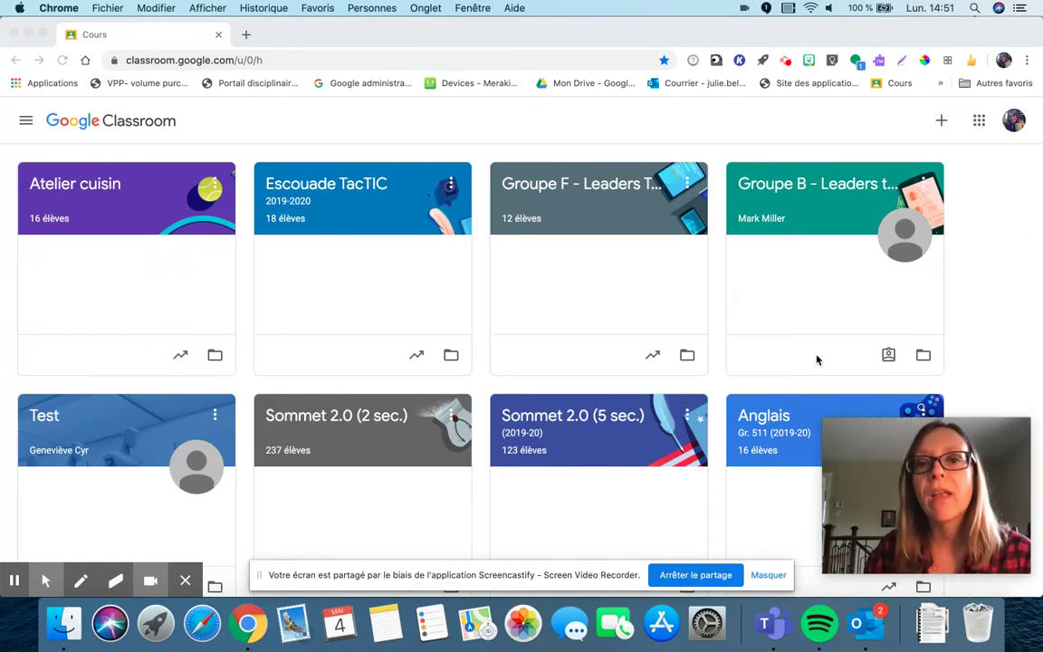
Step: Open the Anglais Gr. 511 (2019-20) class from the Google Classroom course list
{"action": "scroll", "coordinate": [1008, 276], "scroll_direction": "down", "scroll_amount": 3}
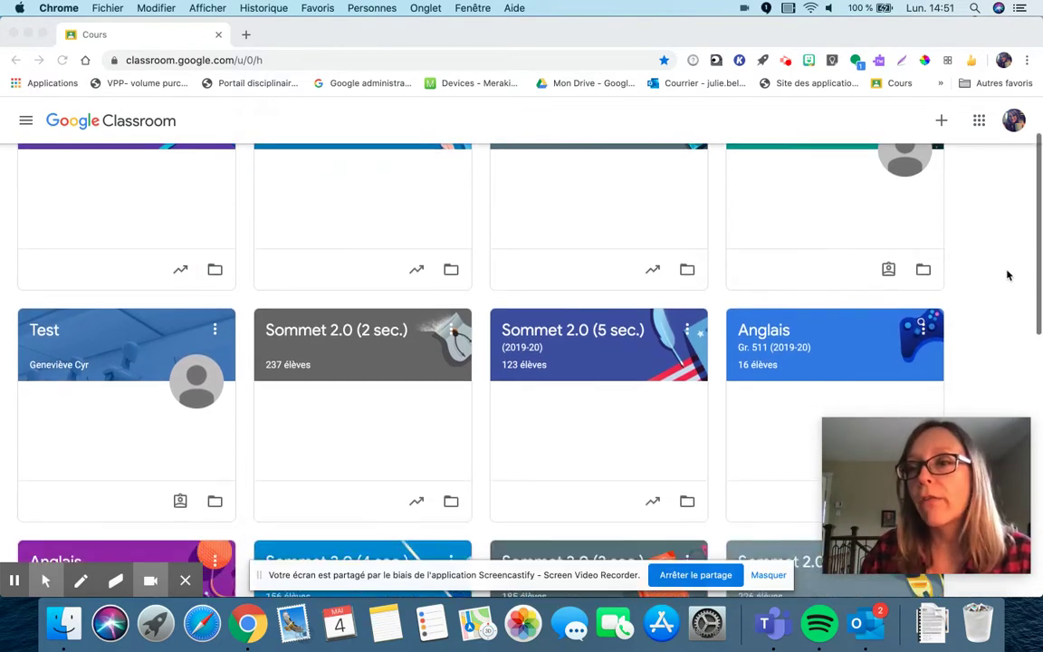
{"action": "scroll", "coordinate": [1008, 275], "scroll_direction": "down", "scroll_amount": 1}
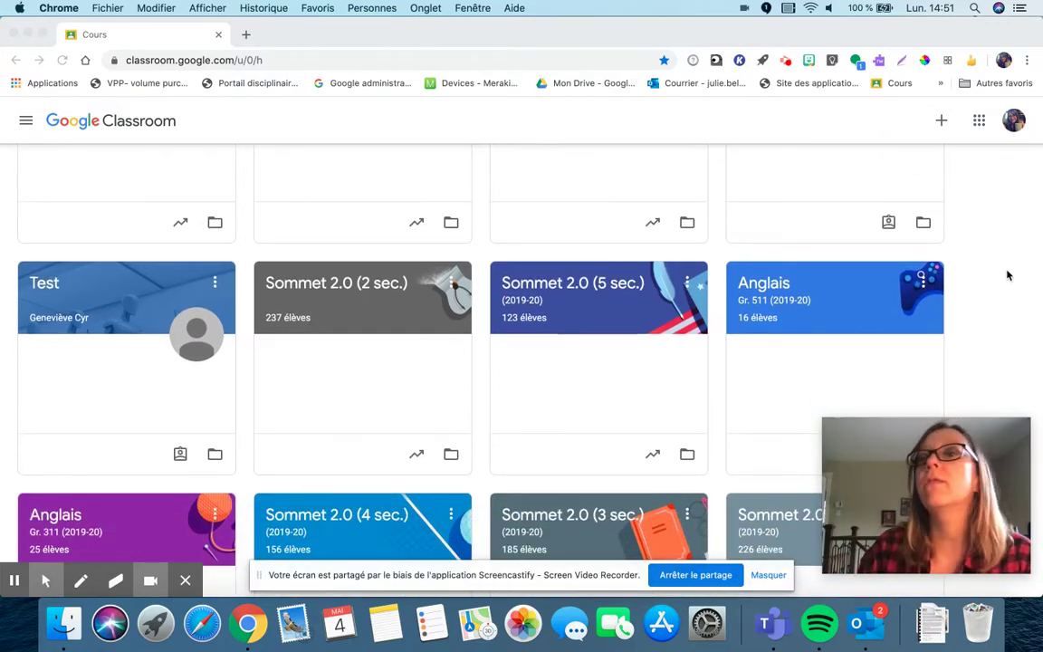
{"action": "scroll", "coordinate": [1008, 275], "scroll_direction": "down", "scroll_amount": 2}
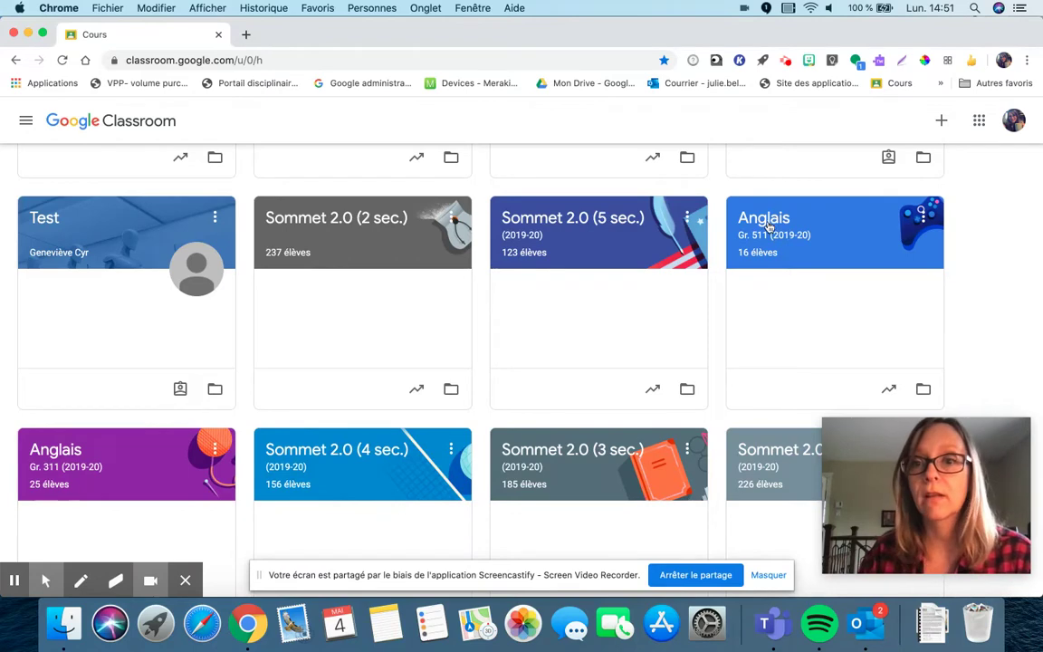
{"action": "left_click", "coordinate": [769, 227]}
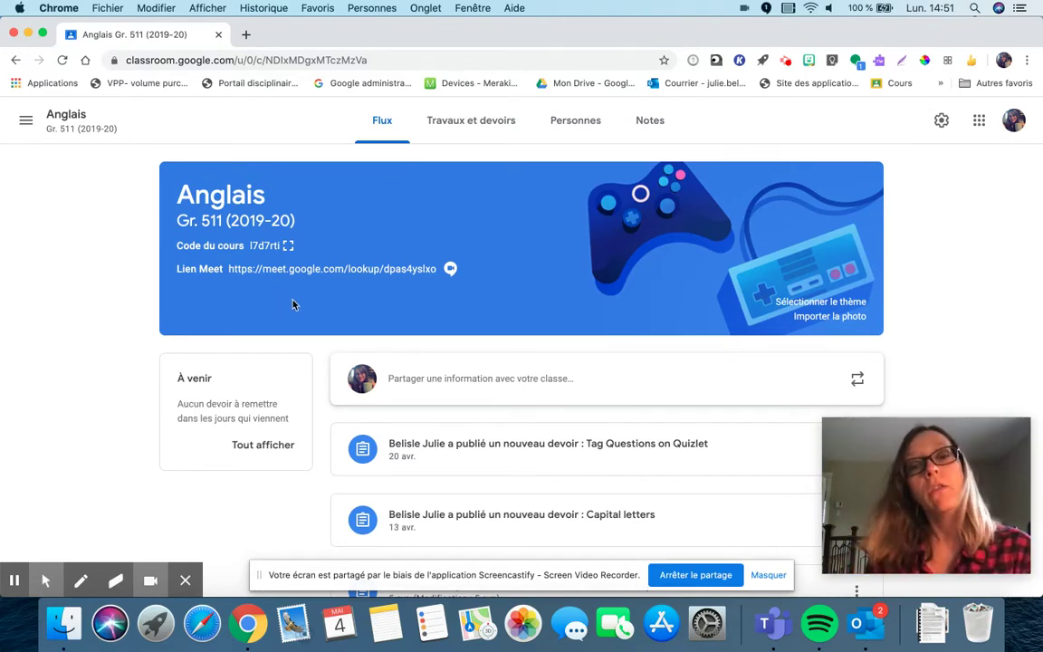
Step: Join the class's Google Meet meeting through its Meet link and dismiss the invitation to add participants
{"action": "left_click", "coordinate": [323, 271]}
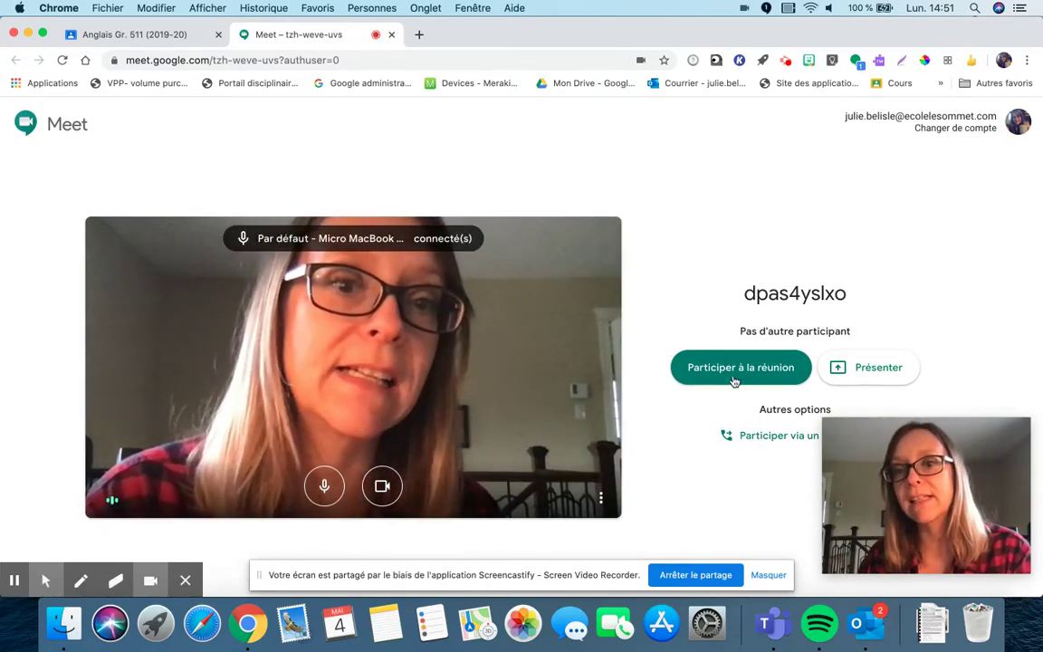
{"action": "left_click", "coordinate": [741, 368]}
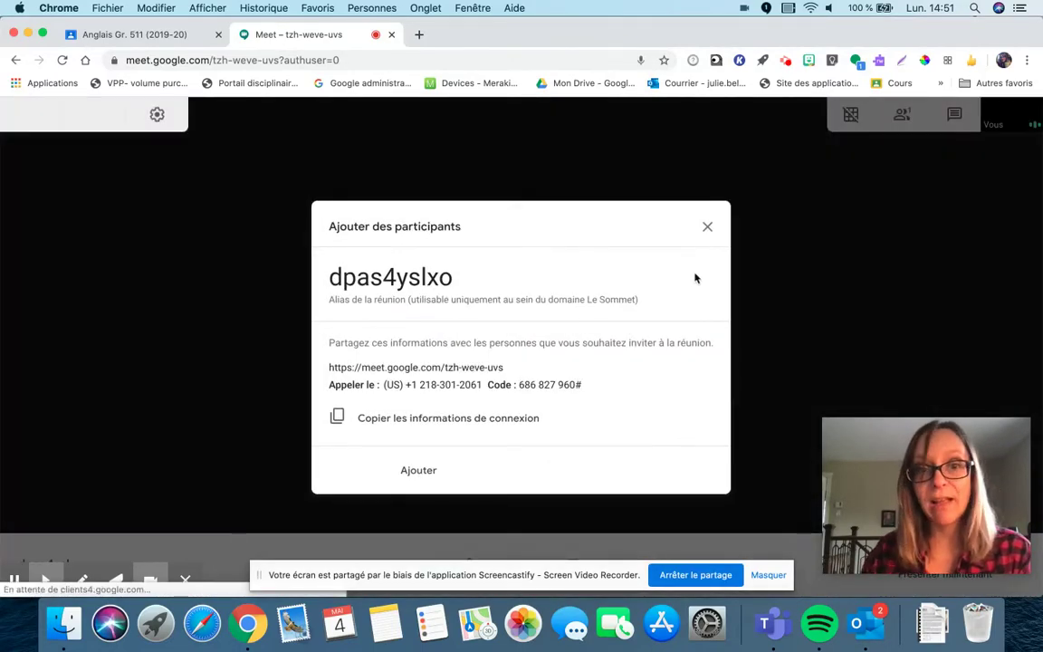
{"action": "left_click", "coordinate": [710, 230]}
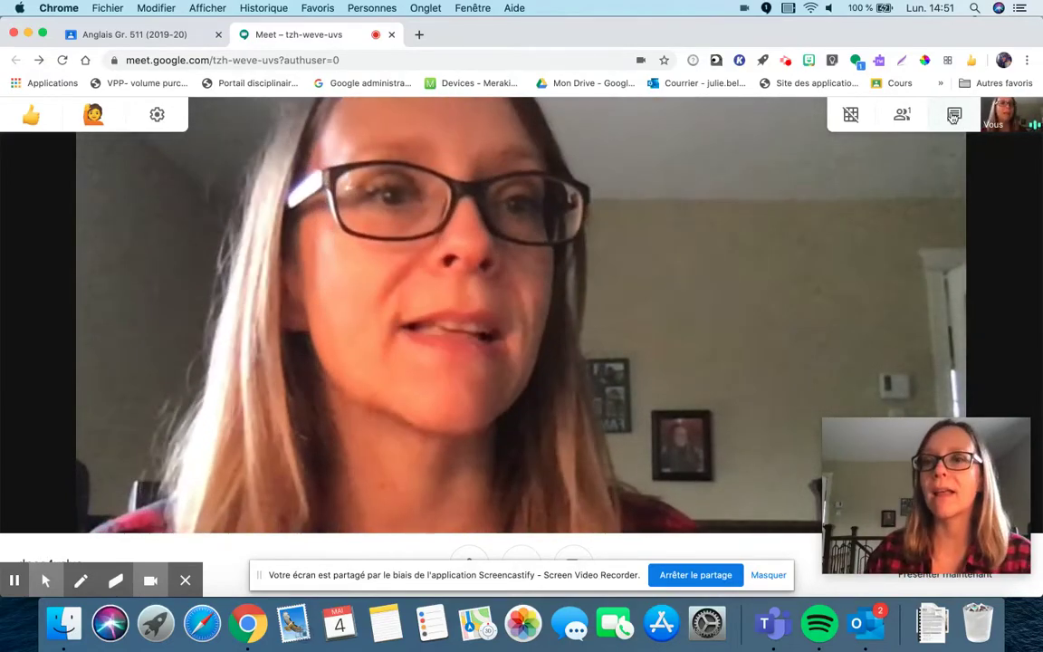
Step: Show the meeting chat and send the message "Bonjour" to the participants
{"action": "left_click", "coordinate": [954, 115]}
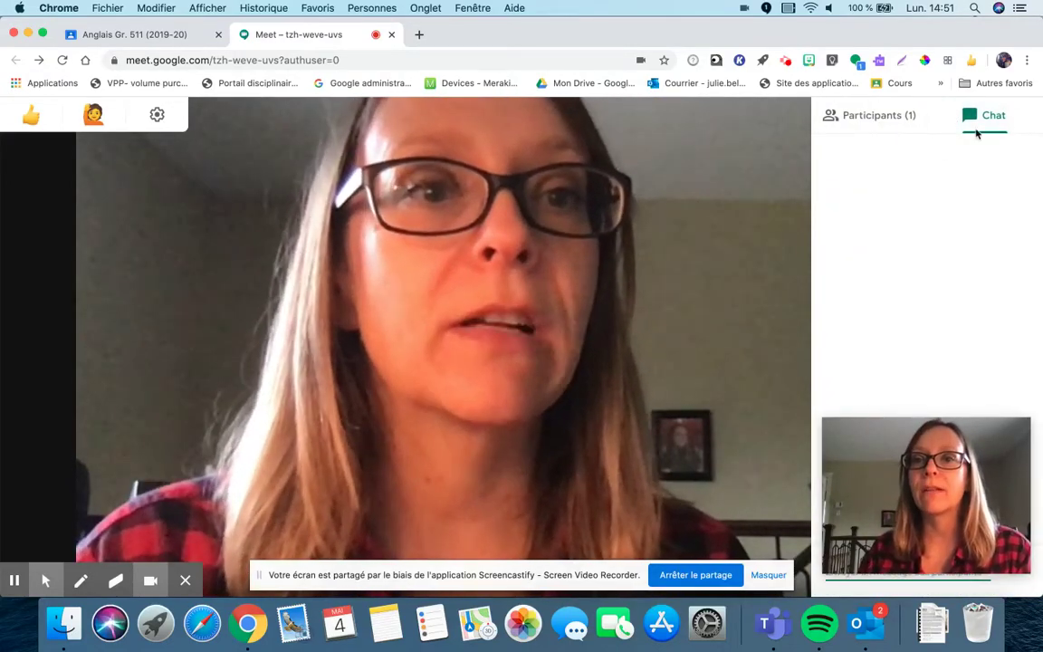
{"action": "left_click", "coordinate": [768, 122]}
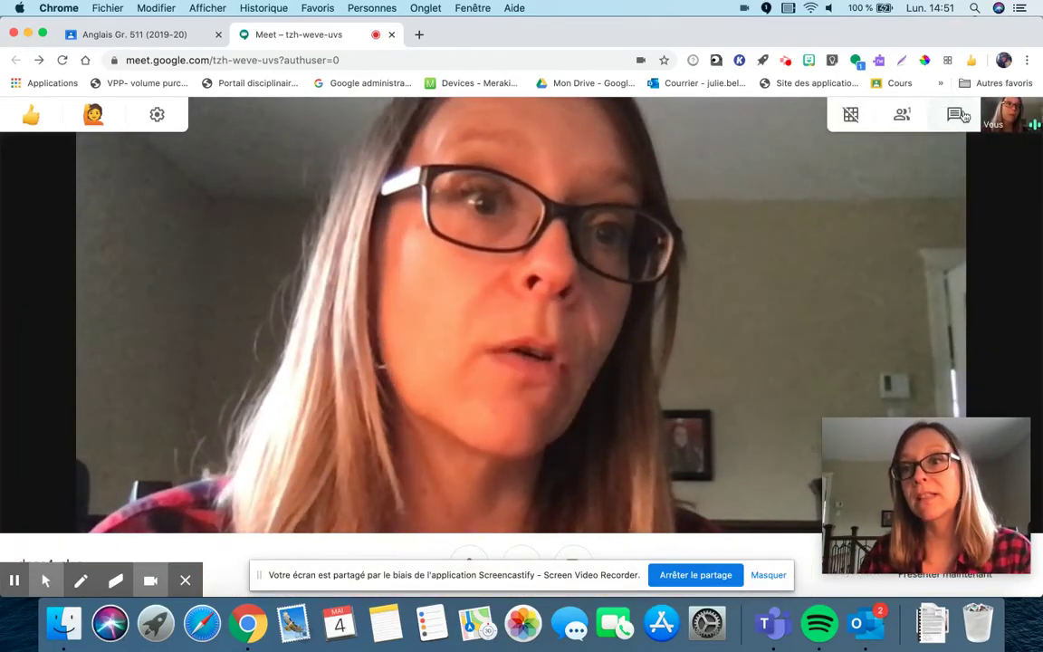
{"action": "left_click", "coordinate": [957, 112]}
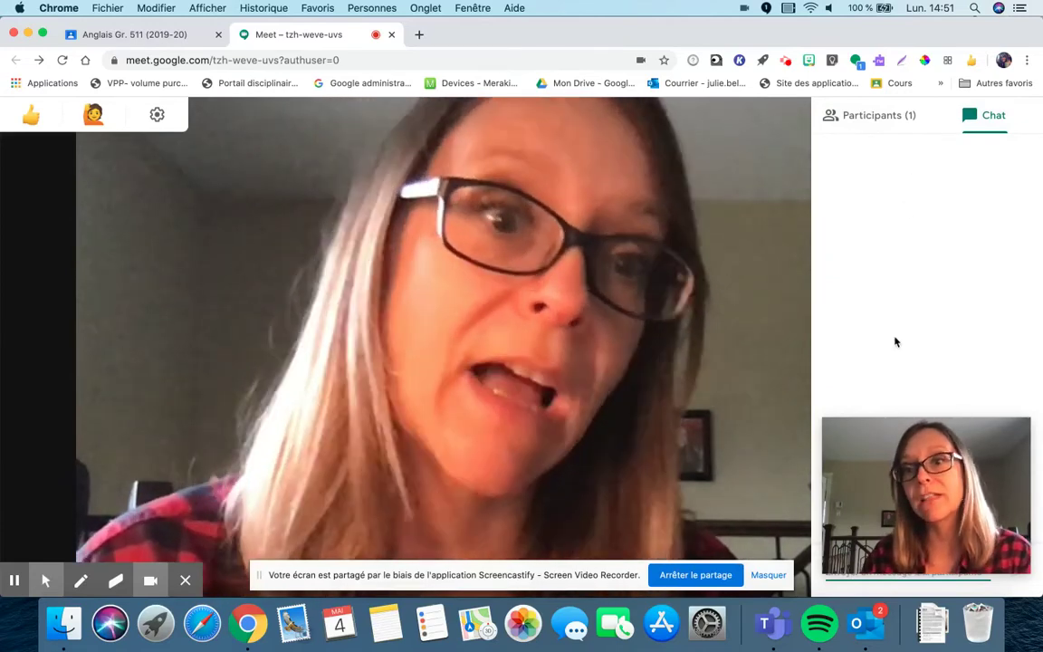
{"action": "mouse_move", "coordinate": [965, 469]}
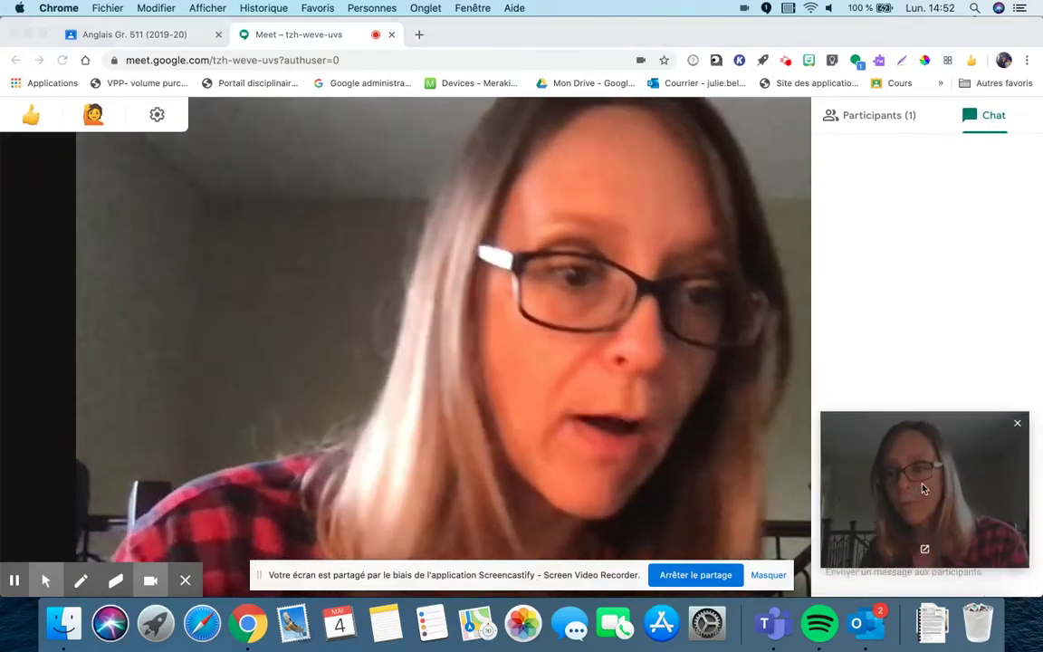
{"action": "left_click_drag", "start_coordinate": [922, 489], "coordinate": [811, 95]}
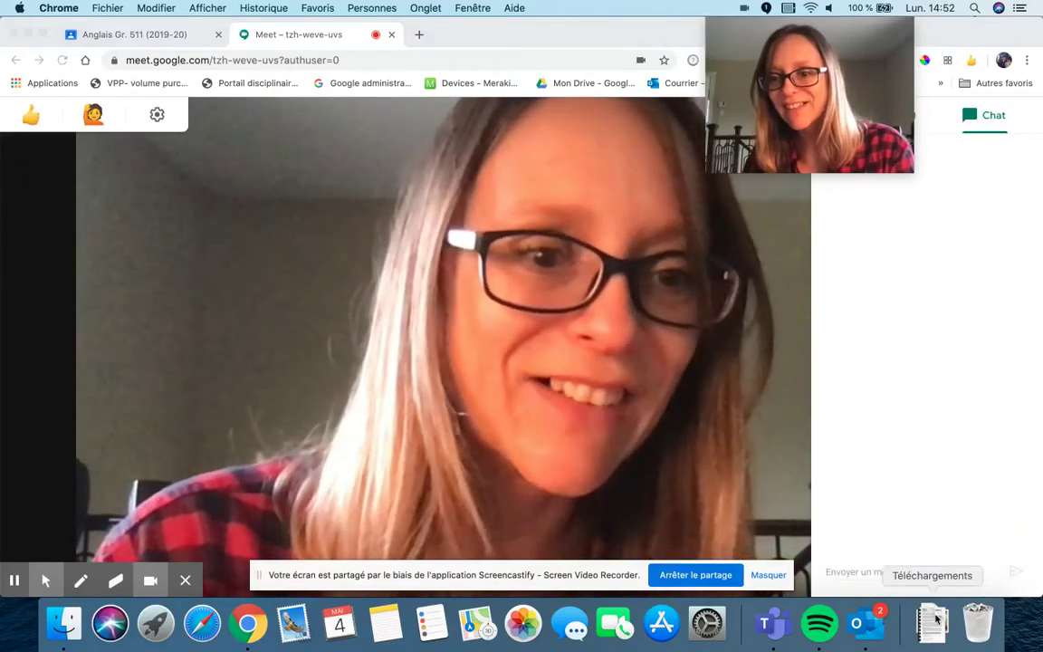
{"action": "left_click", "coordinate": [868, 573]}
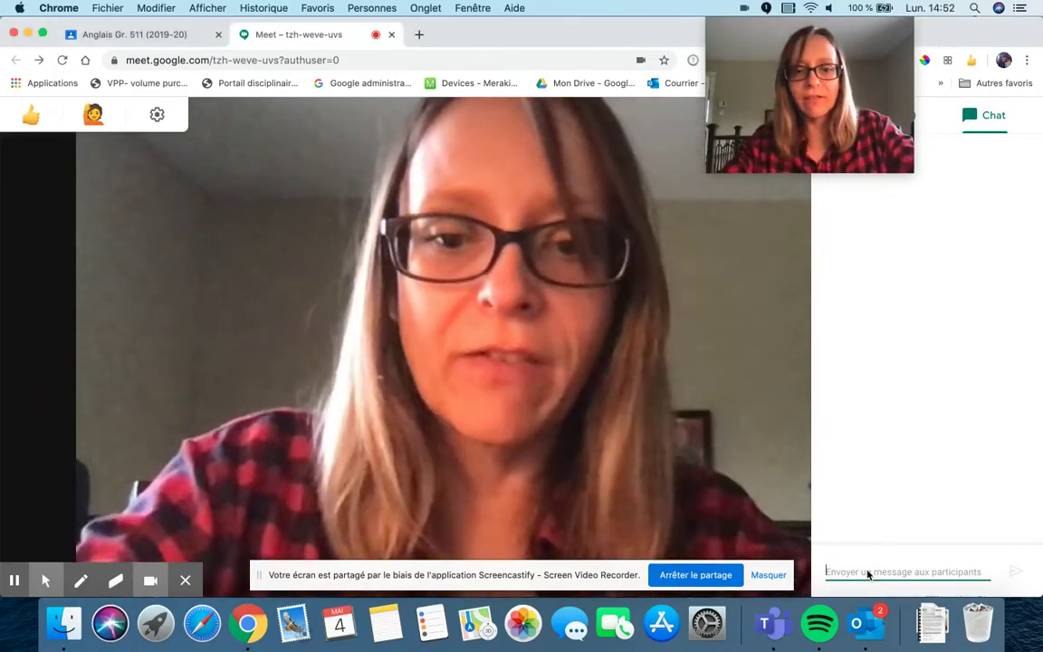
{"action": "type", "text": "Bonjour"}
{"action": "key", "text": "Return"}
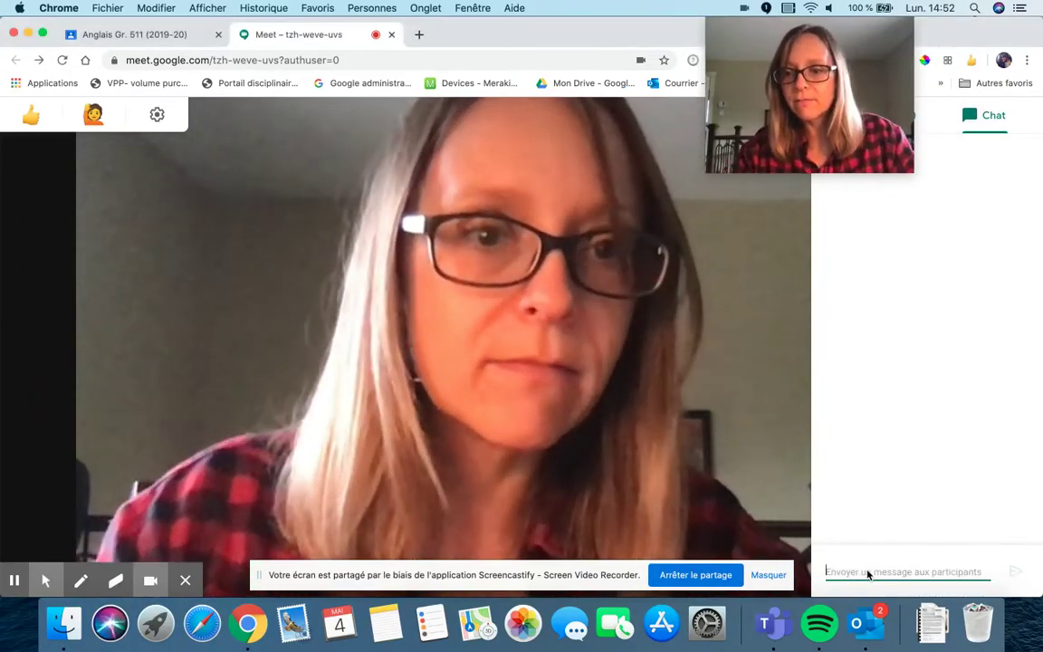
{"action": "left_click_drag", "start_coordinate": [812, 105], "coordinate": [983, 468]}
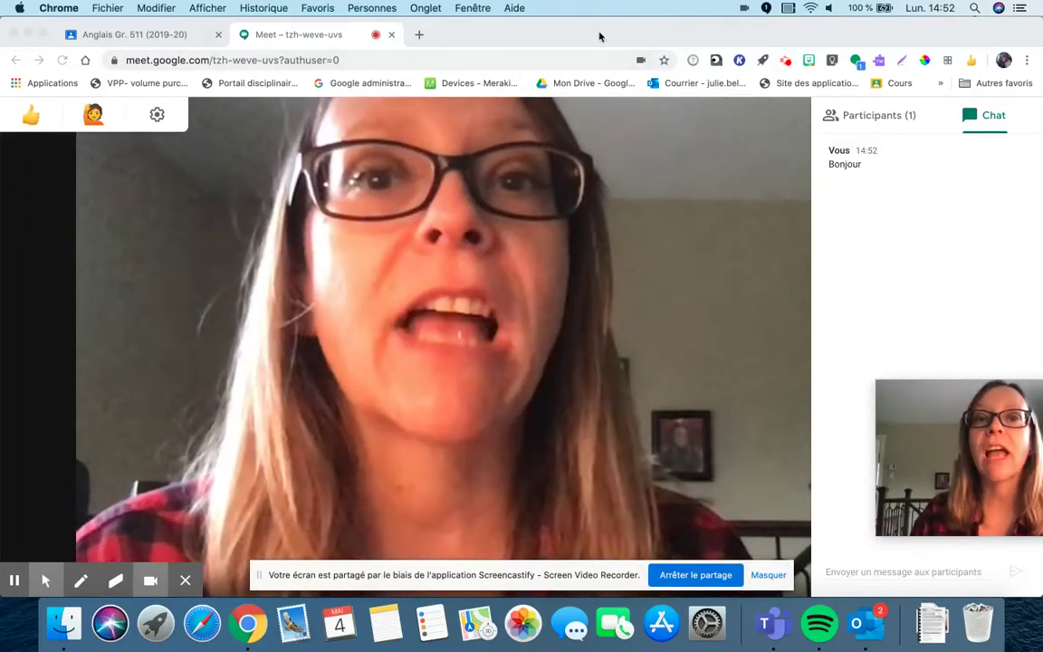
Step: Go to the Chrome Web Store in a new browser tab and search it for "grid"
{"action": "left_click", "coordinate": [417, 37]}
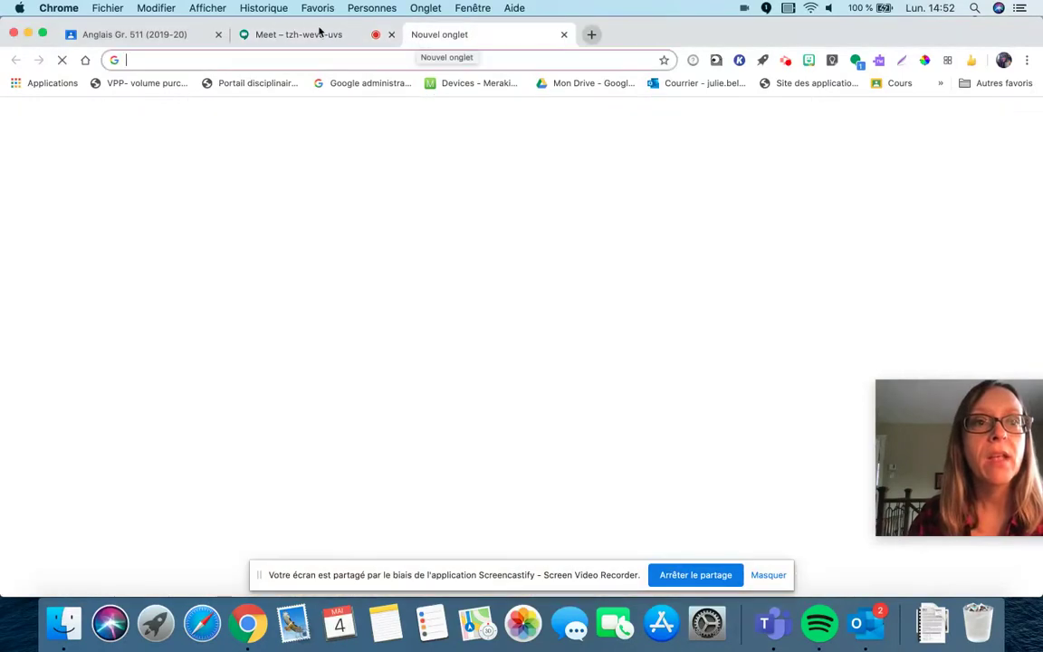
{"action": "left_click", "coordinate": [28, 83]}
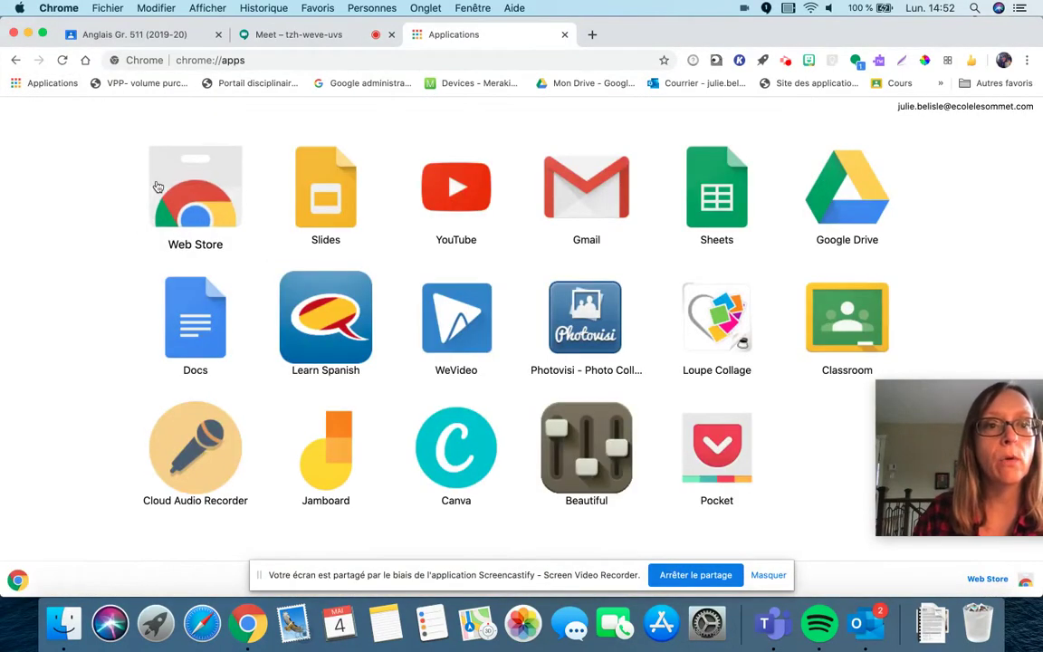
{"action": "left_click", "coordinate": [157, 187]}
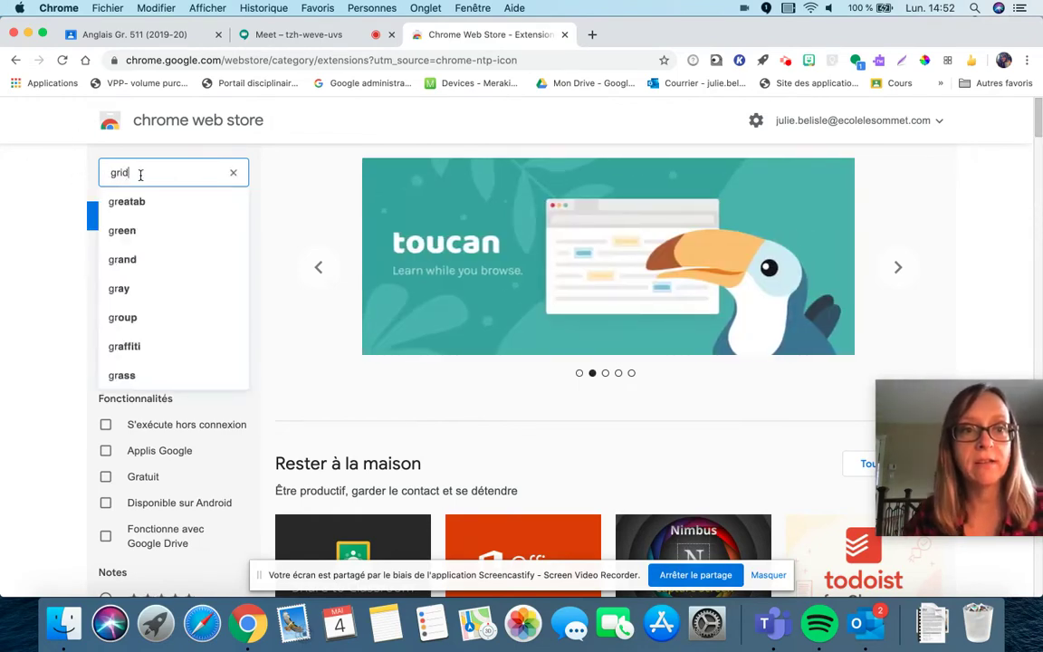
{"action": "key", "text": "Return"}
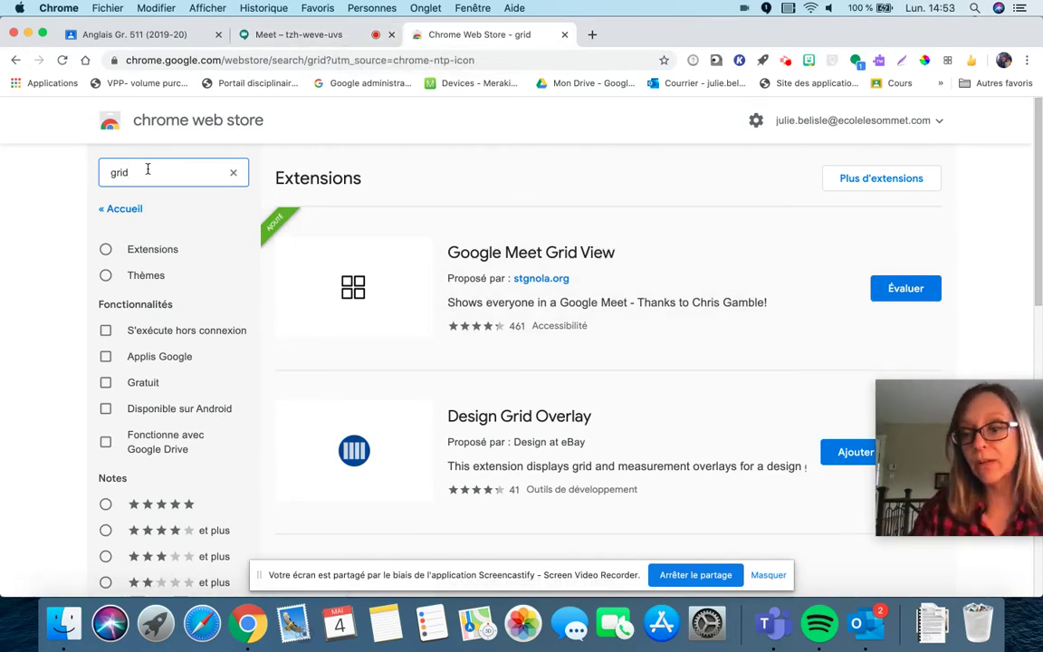
Step: Search the Chrome Web Store for "nod" instead
{"action": "key", "text": "BackSpace"}
{"action": "key", "text": "BackSpace"}
{"action": "key", "text": "BackSpace"}
{"action": "key", "text": "BackSpace"}
{"action": "type", "text": "n"}
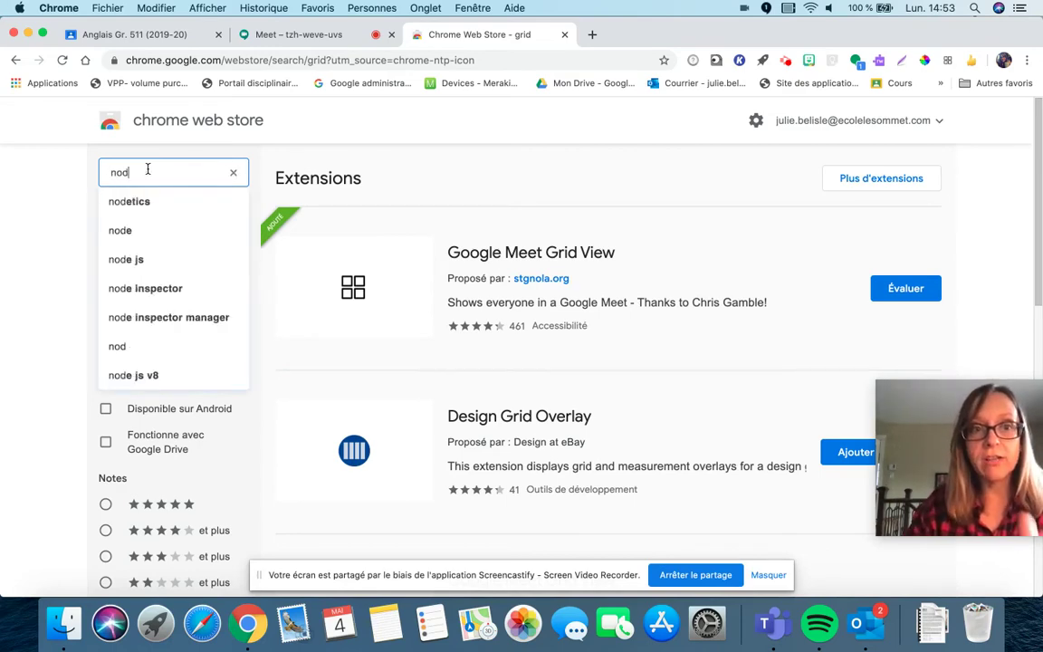
{"action": "type", "text": "od"}
{"action": "key", "text": "Return"}
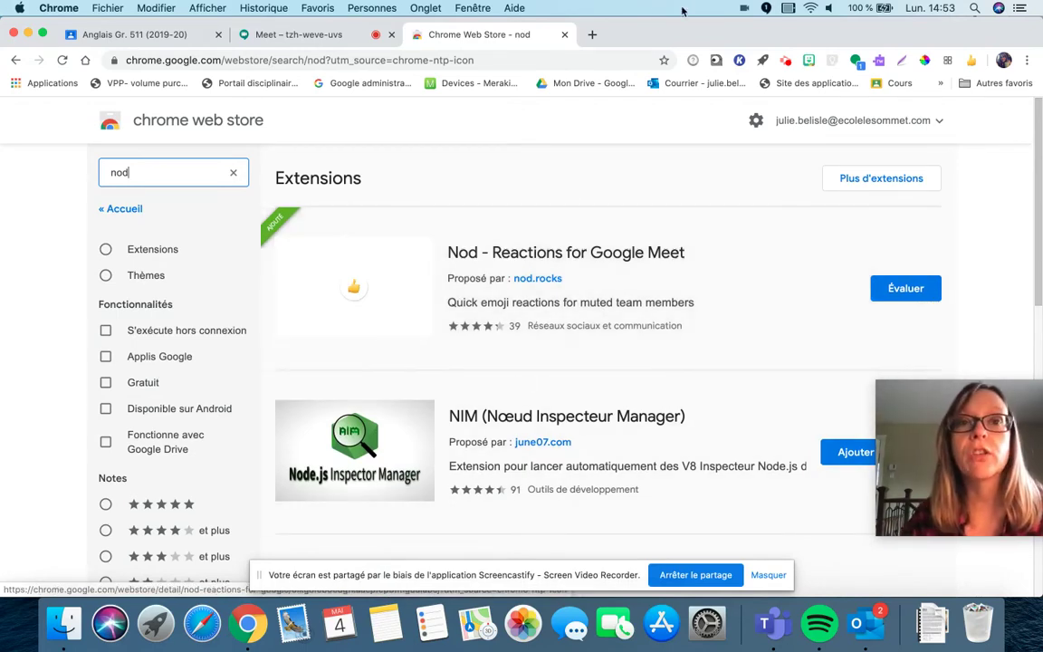
Step: Return to the Google Meet call, send a thumbs-up reaction, and raise and lower your hand with Nod
{"action": "left_click", "coordinate": [265, 36]}
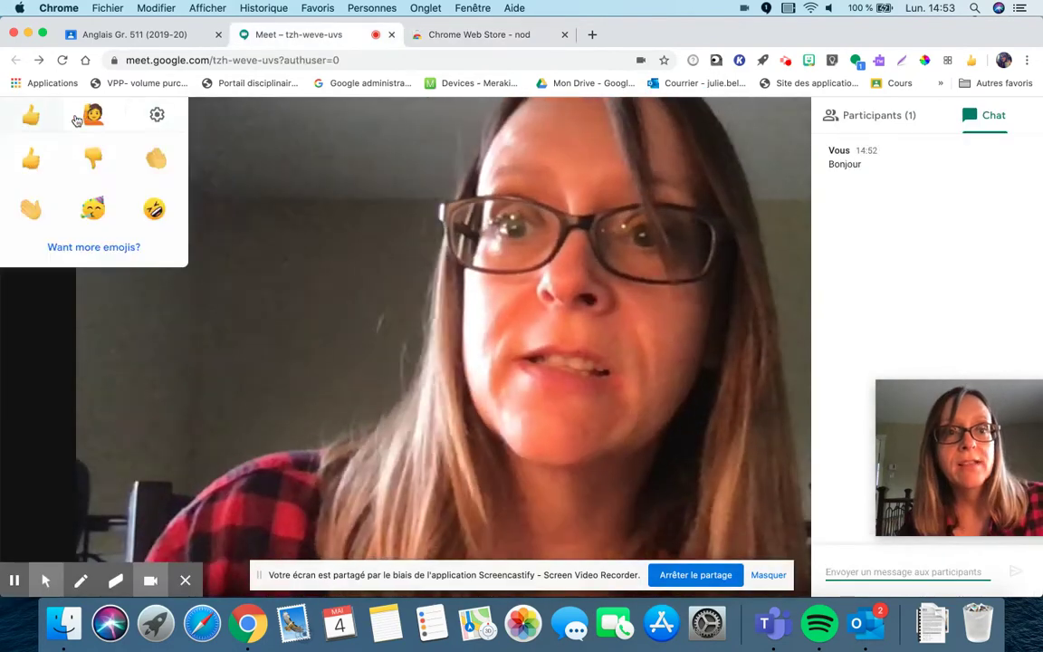
{"action": "mouse_move", "coordinate": [27, 121]}
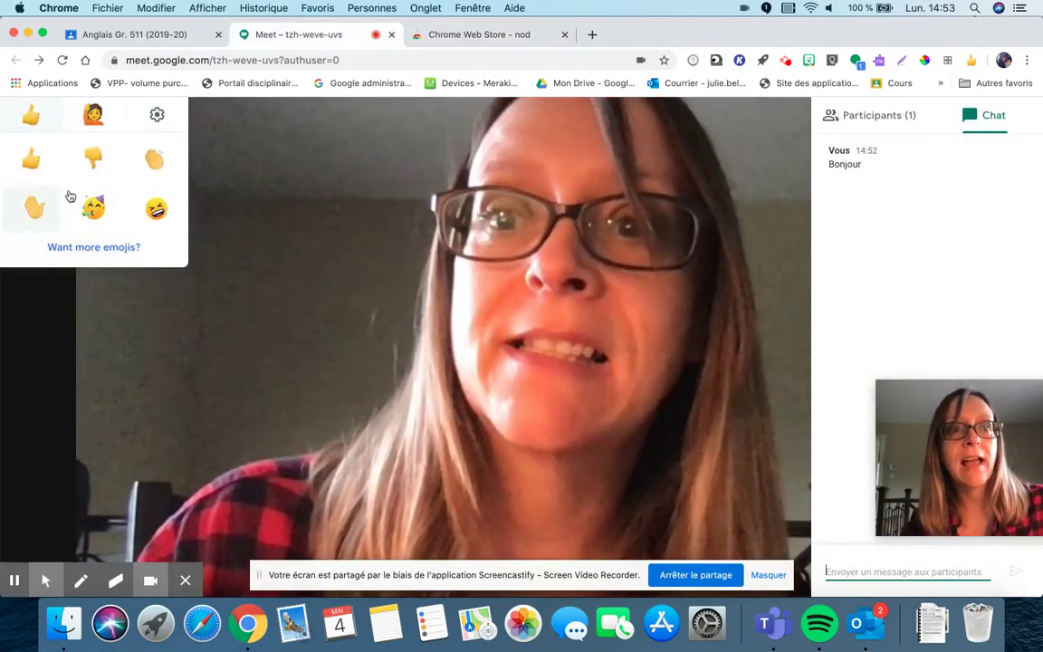
{"action": "left_click", "coordinate": [33, 158]}
{"action": "left_click", "coordinate": [93, 113]}
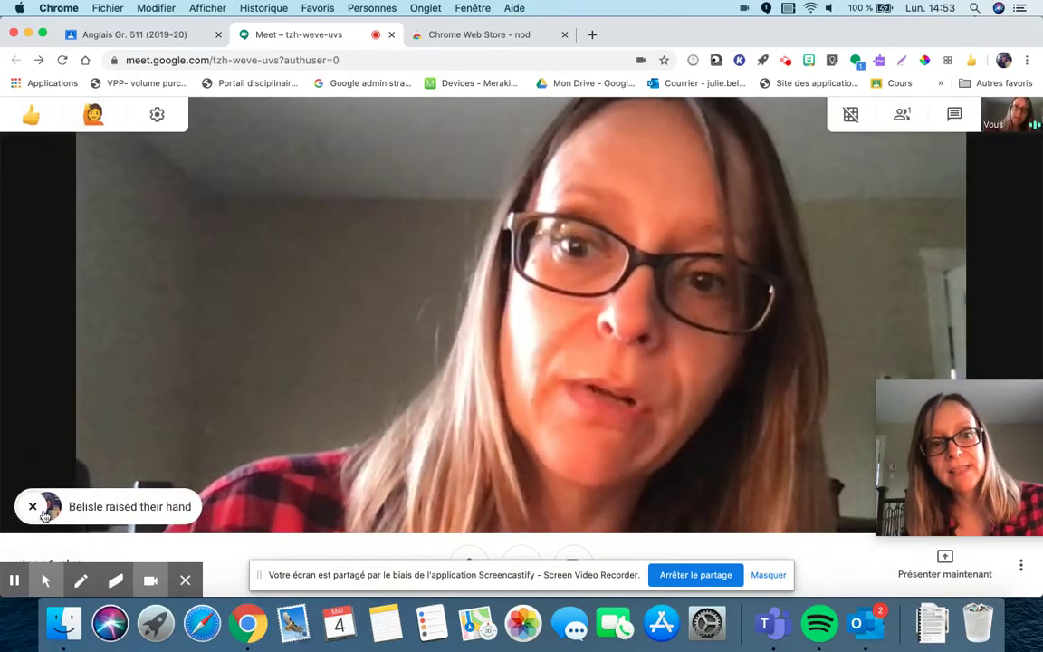
{"action": "left_click", "coordinate": [34, 507]}
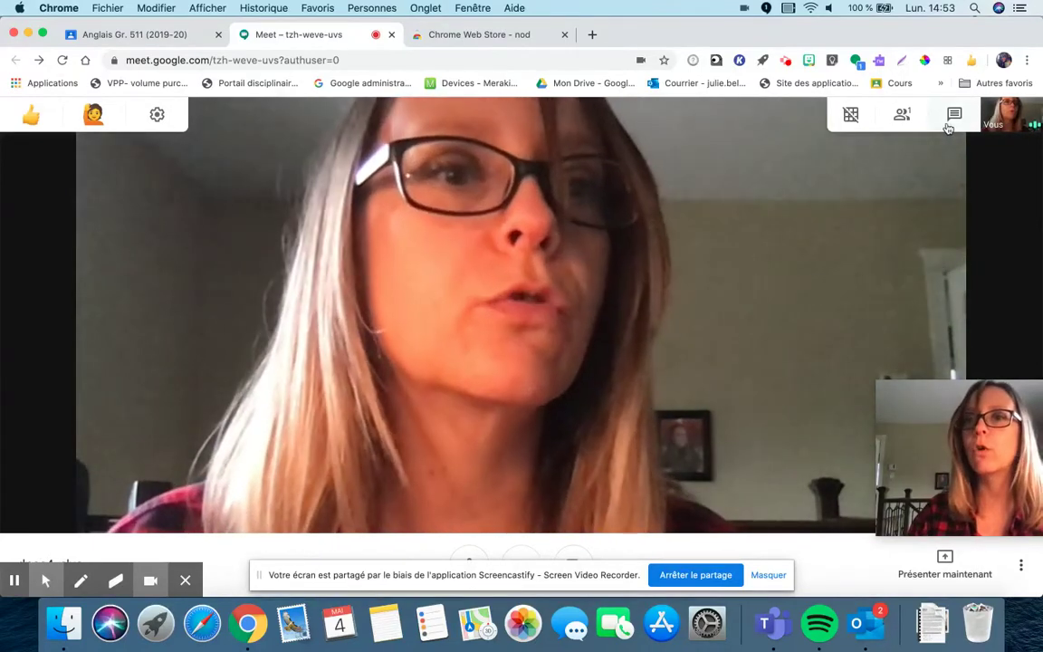
Step: Show the meeting chat again and leave the call by closing the Google Meet tab
{"action": "left_click", "coordinate": [947, 121]}
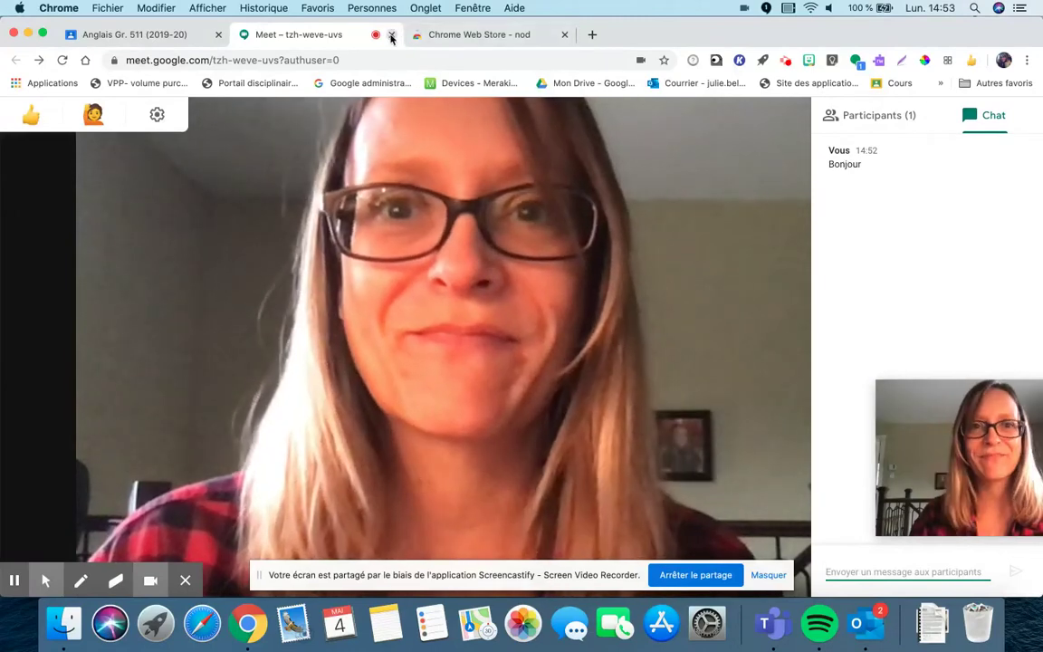
{"action": "left_click", "coordinate": [391, 35]}
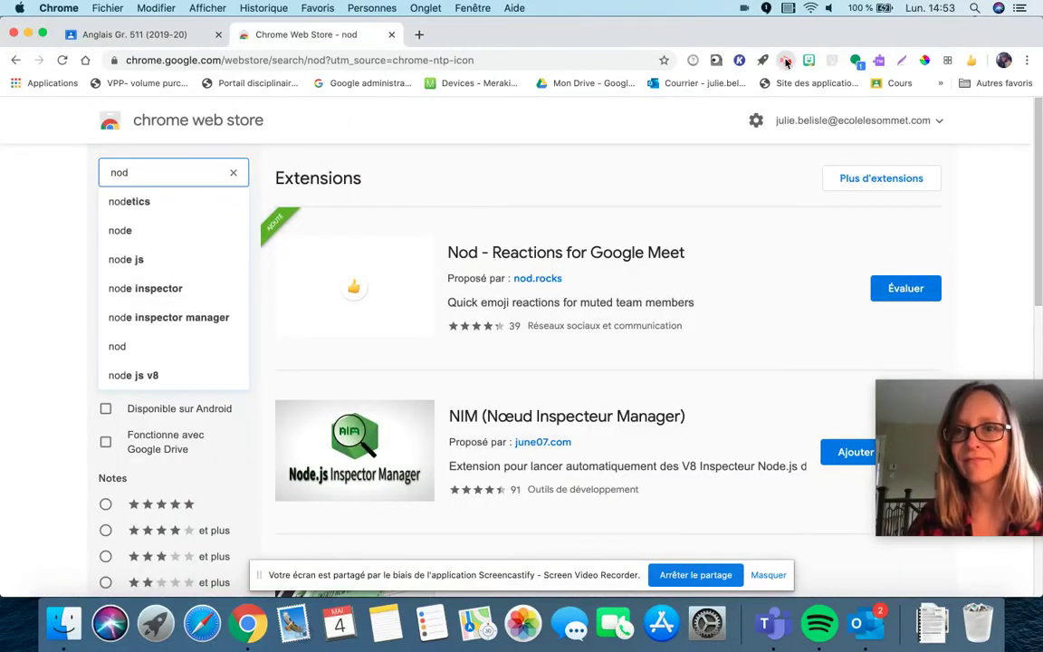
{"action": "left_click", "coordinate": [786, 60]}
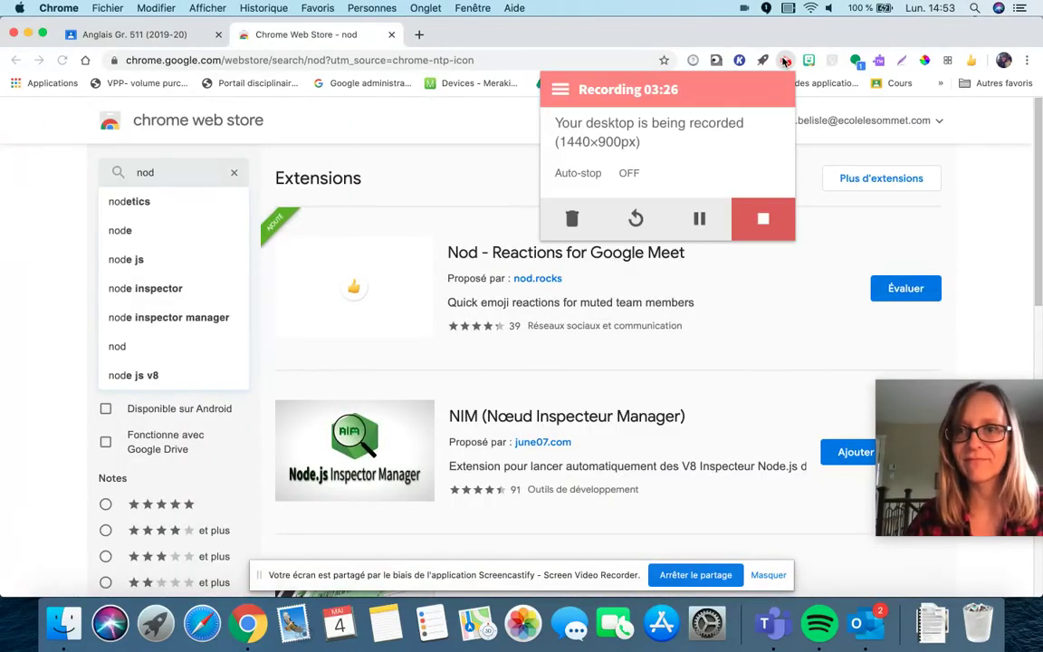